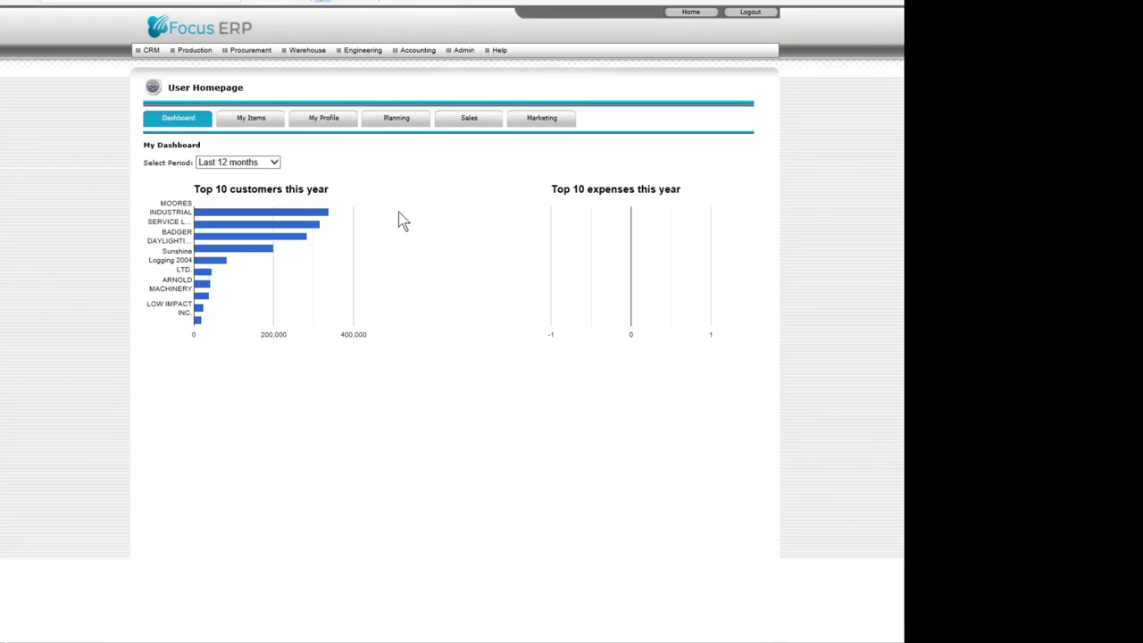
# Start a new inventory item in Procurement with part number 1234-01-08 and location code Main
pyautogui.click(244, 52)
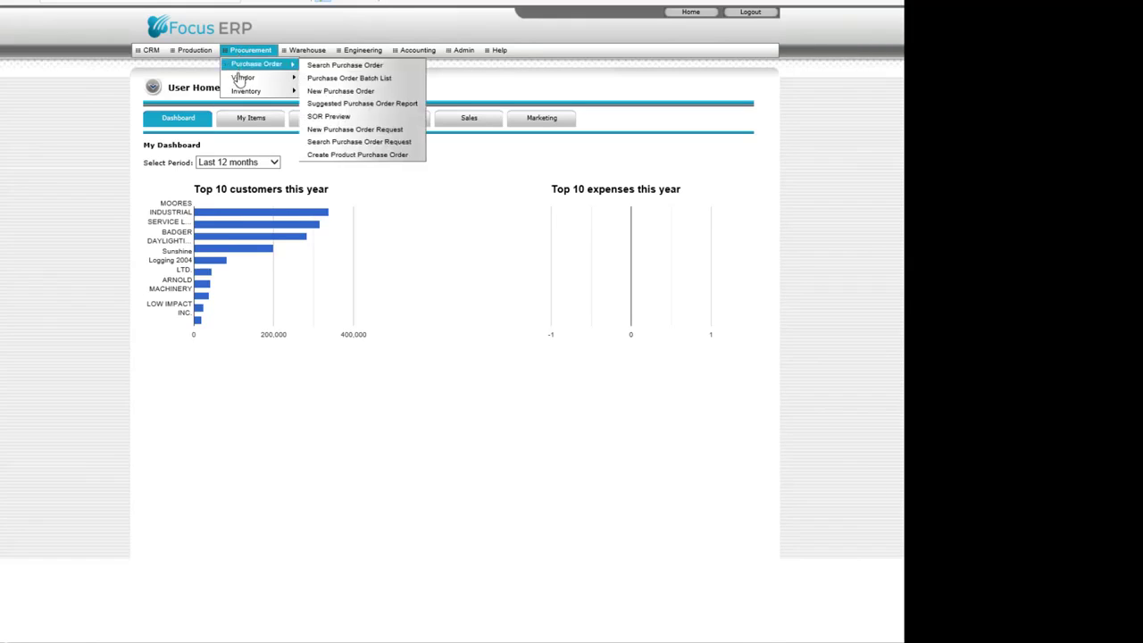
pyautogui.moveTo(252, 93)
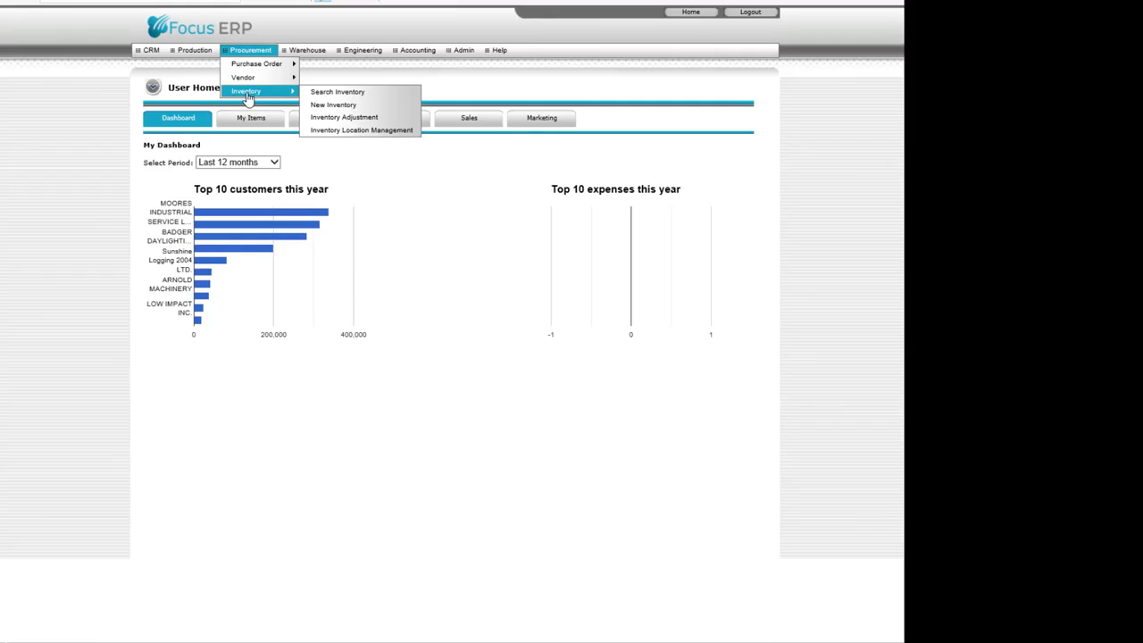
pyautogui.click(346, 107)
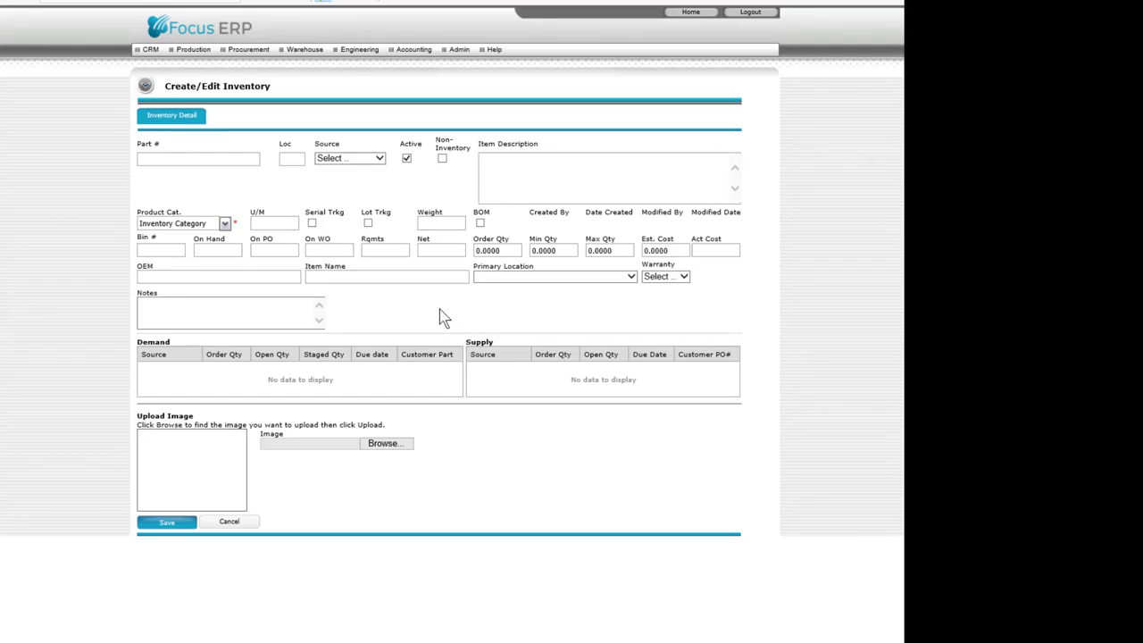
pyautogui.click(182, 158)
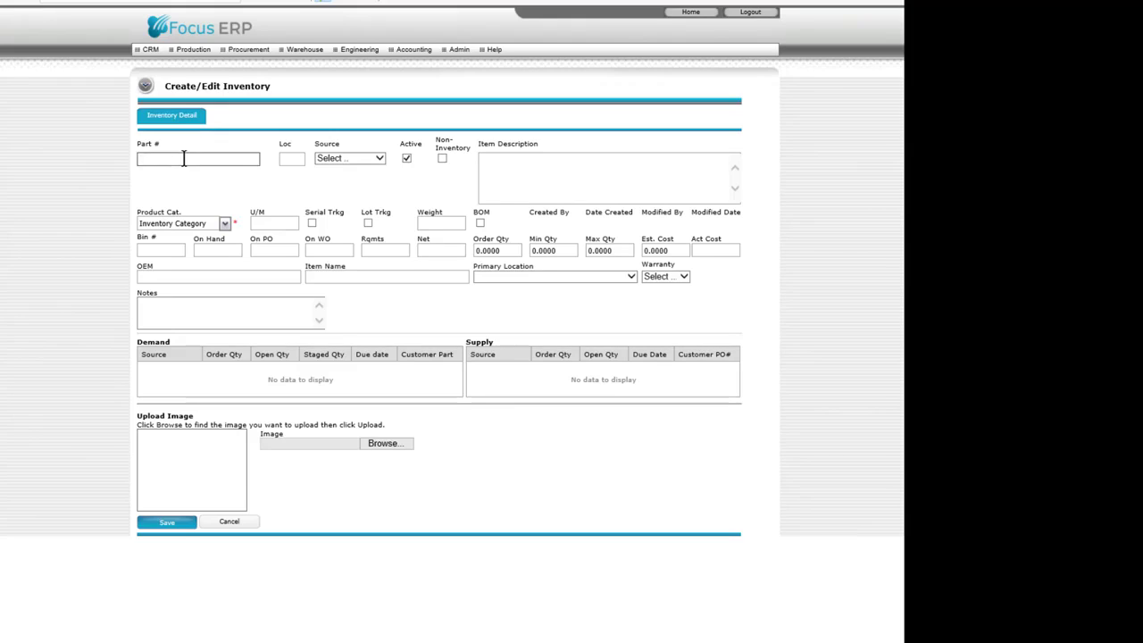
pyautogui.write('123')
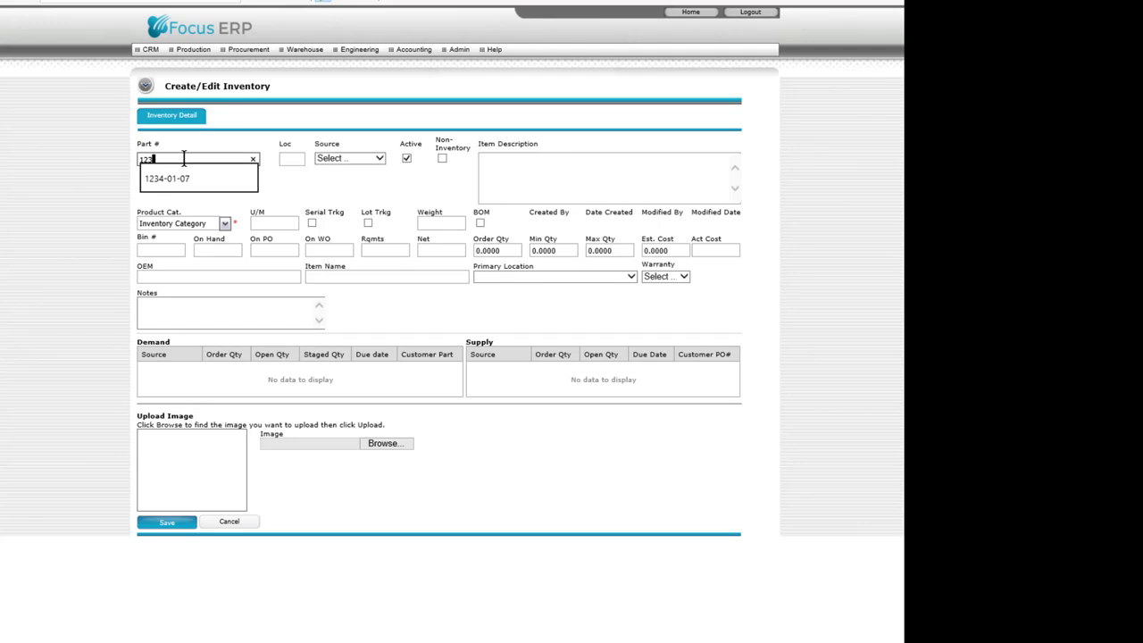
pyautogui.write('4-01-08')
pyautogui.press('Tab')
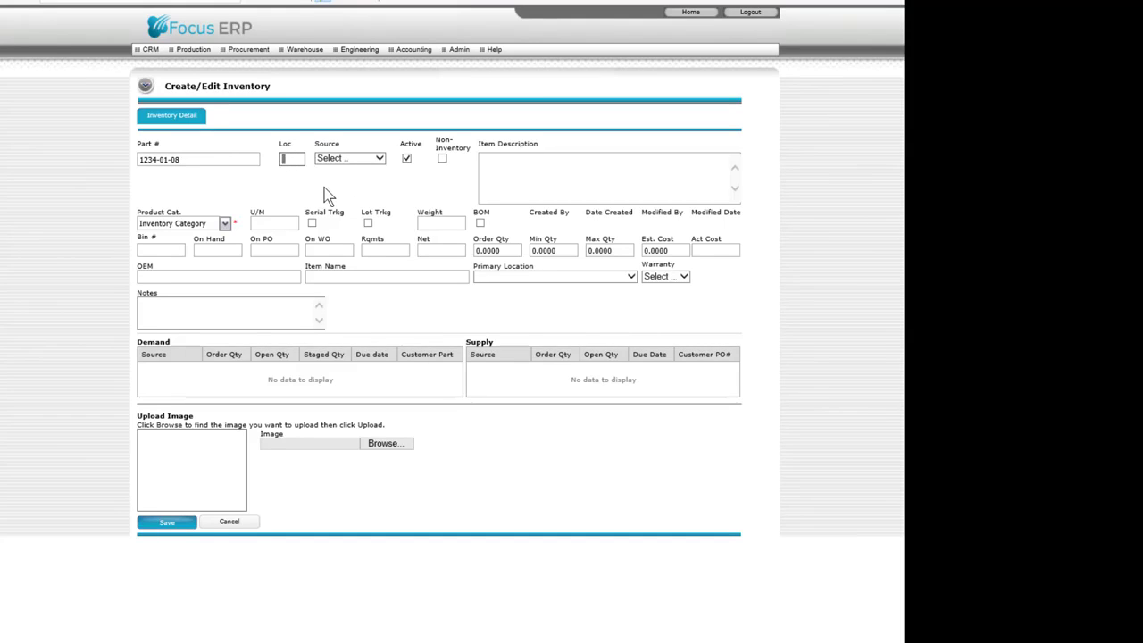
pyautogui.write('Main')
pyautogui.press('Tab')
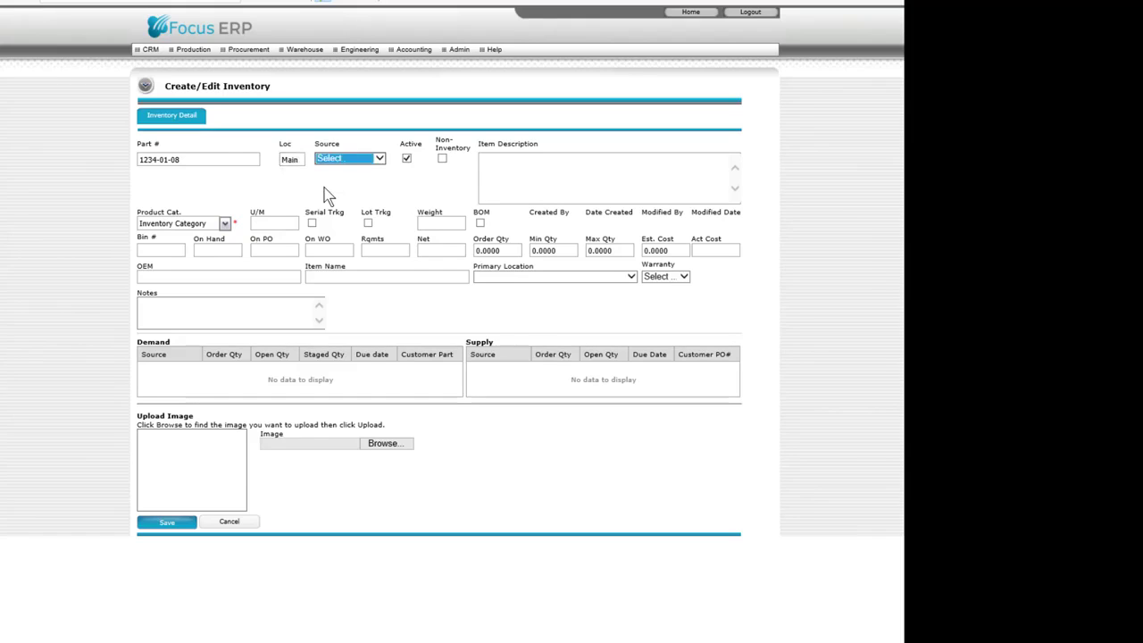
# Set the item's source to Purchased and enter 1.5" Bolt as its description
pyautogui.click(380, 158)
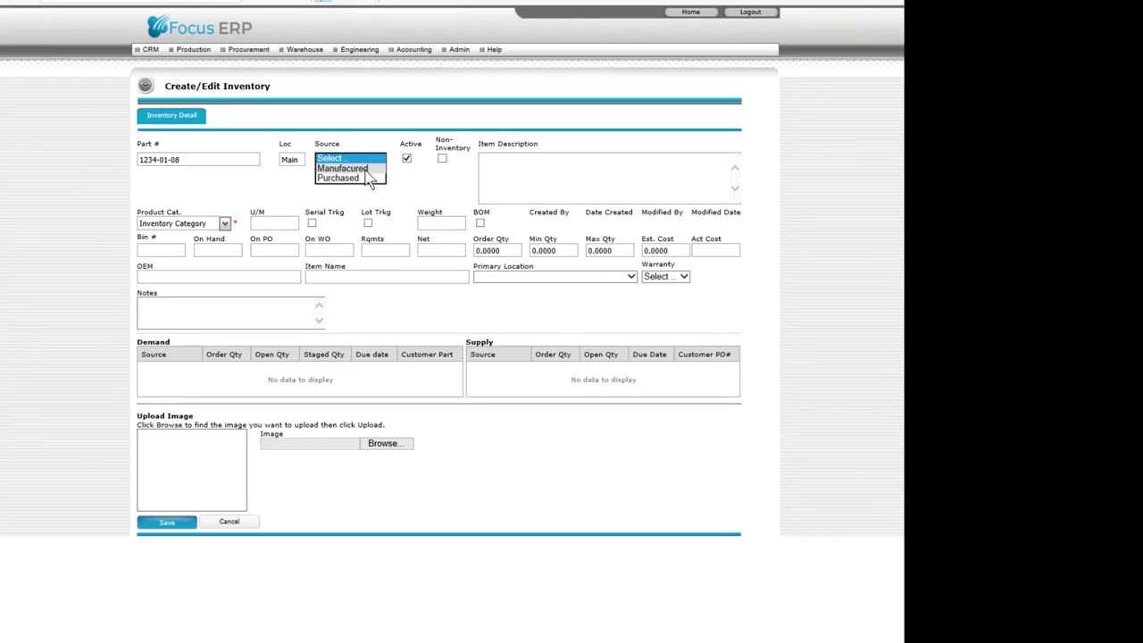
pyautogui.click(353, 179)
pyautogui.click(502, 174)
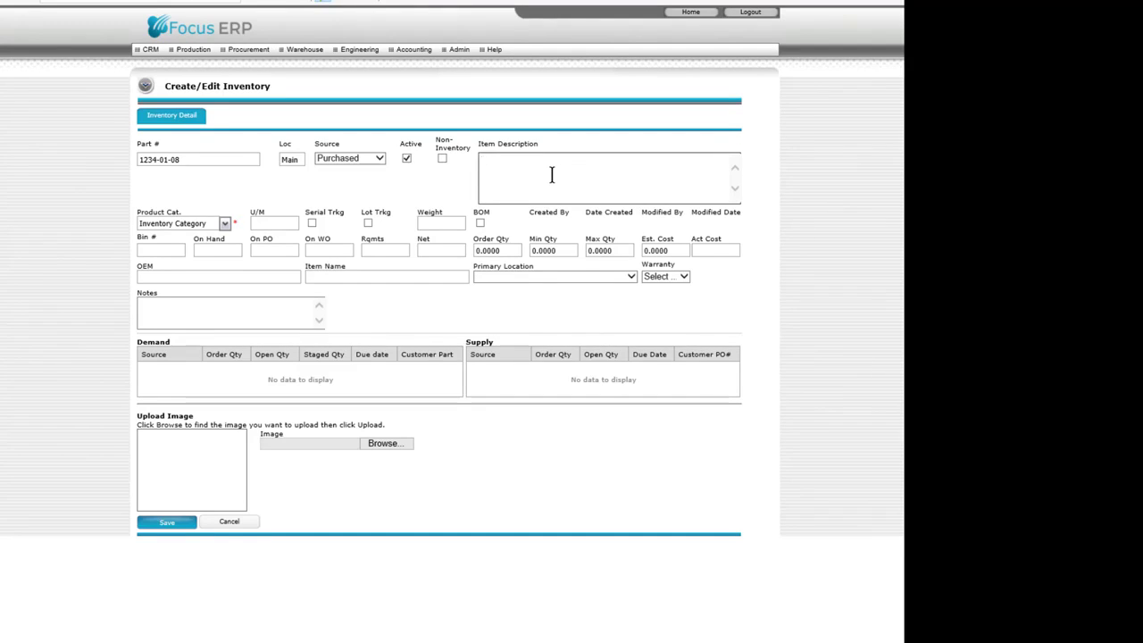
pyautogui.write('1.5" Bolt')
# Assign the item to the Hardware product category with EA as its unit of measure
pyautogui.click(225, 224)
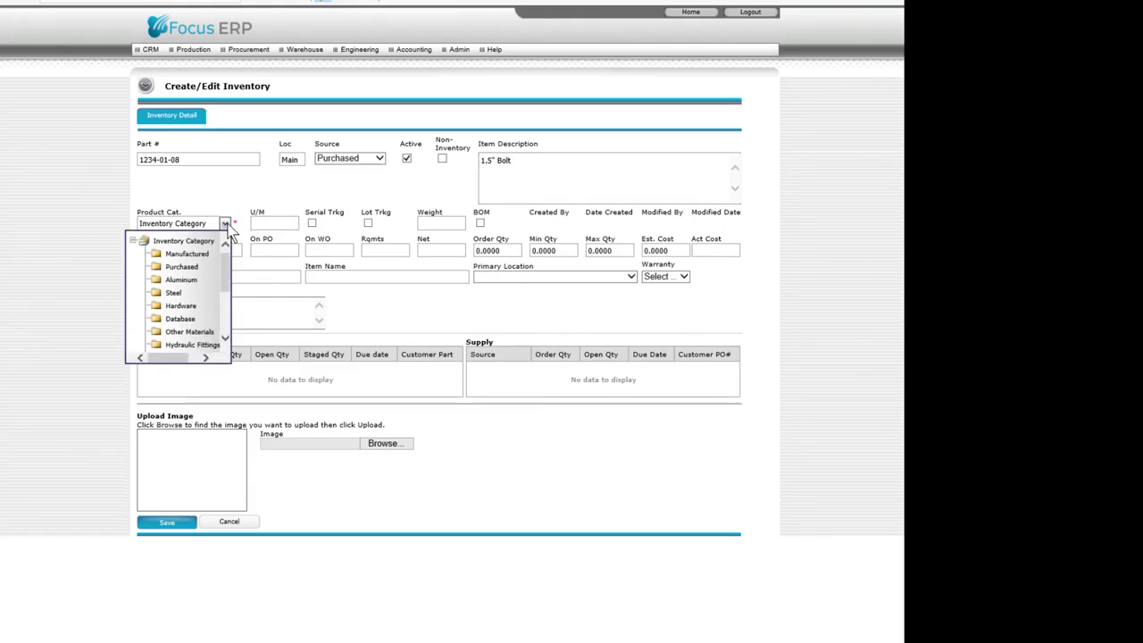
pyautogui.click(188, 307)
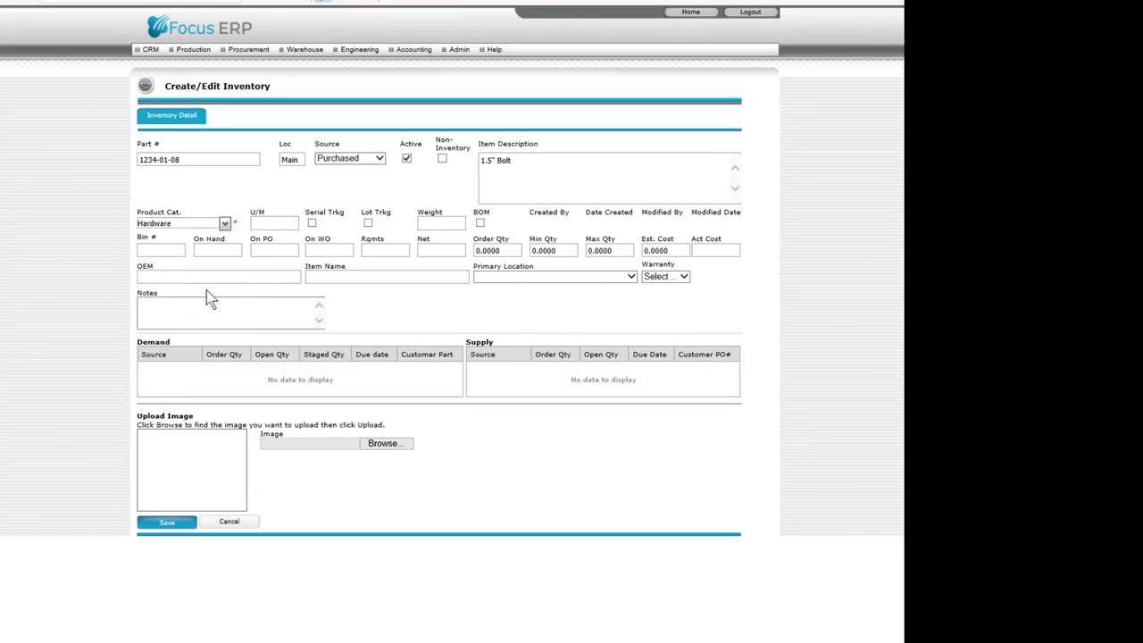
pyautogui.click(289, 225)
pyautogui.write('EA')
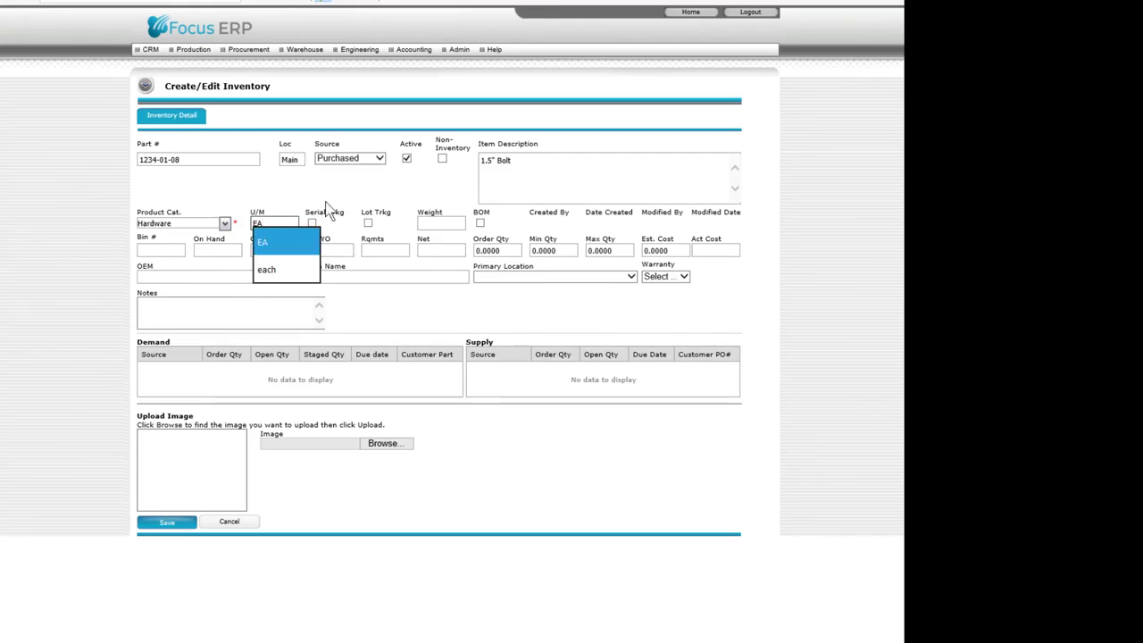
pyautogui.click(391, 192)
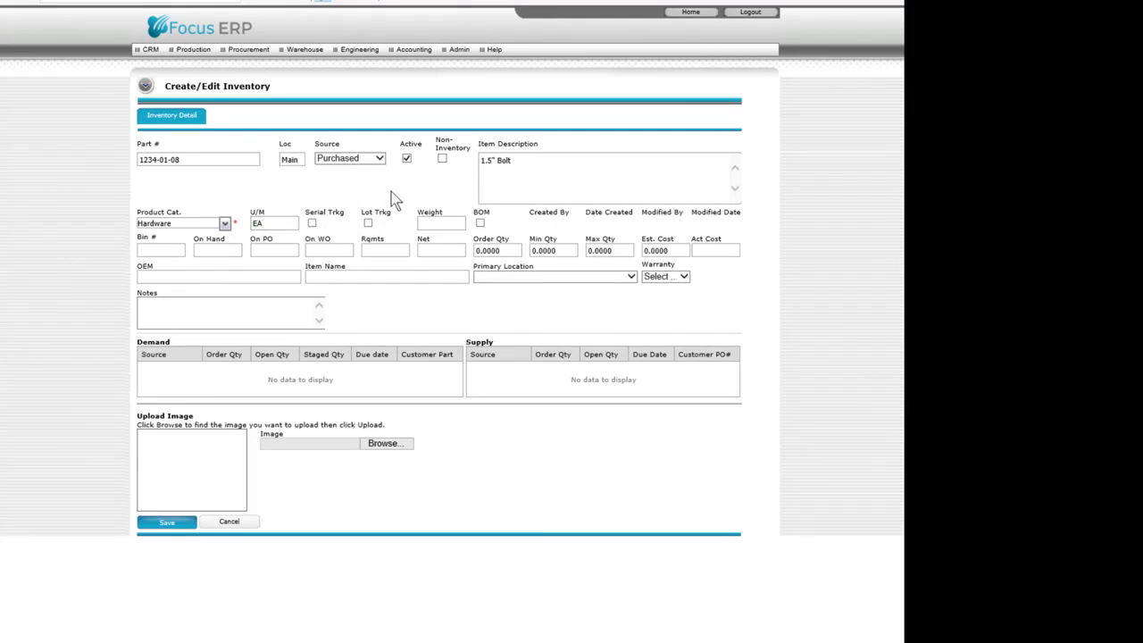
# Set the item's weight to 0.1 and save the new inventory record
pyautogui.click(449, 224)
pyautogui.write('0')
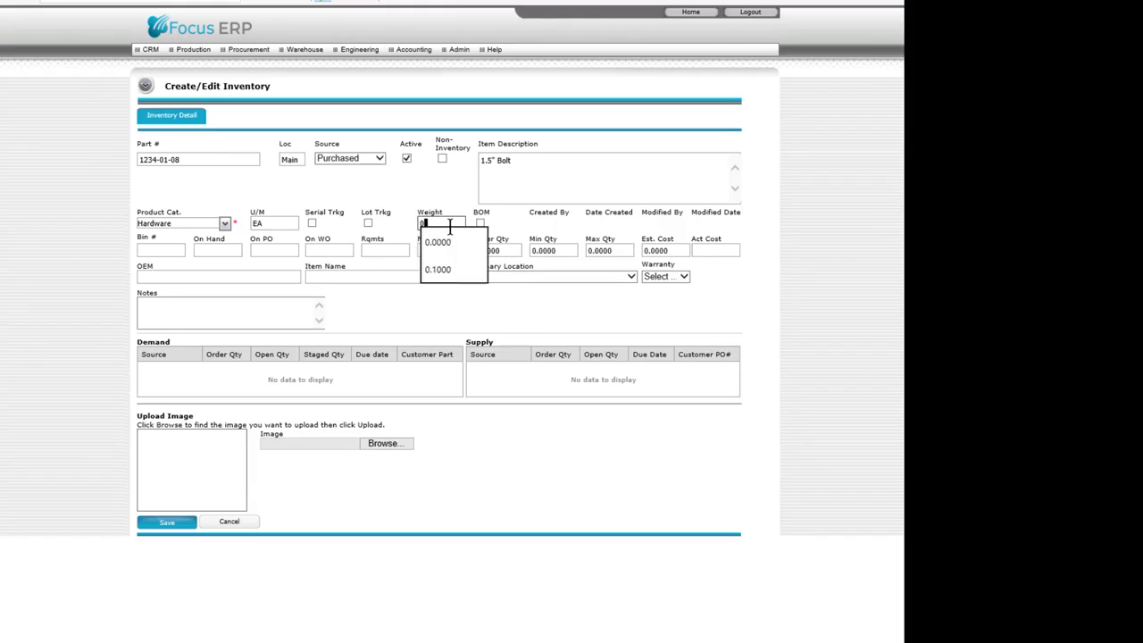
pyautogui.write('.1')
pyautogui.click(456, 196)
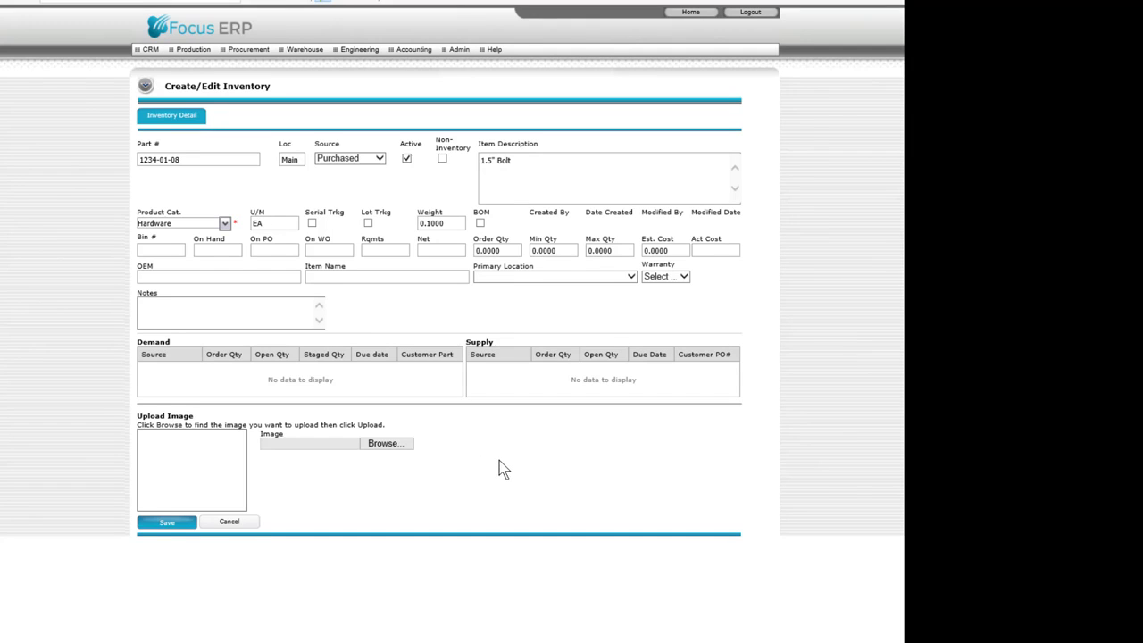
pyautogui.click(164, 524)
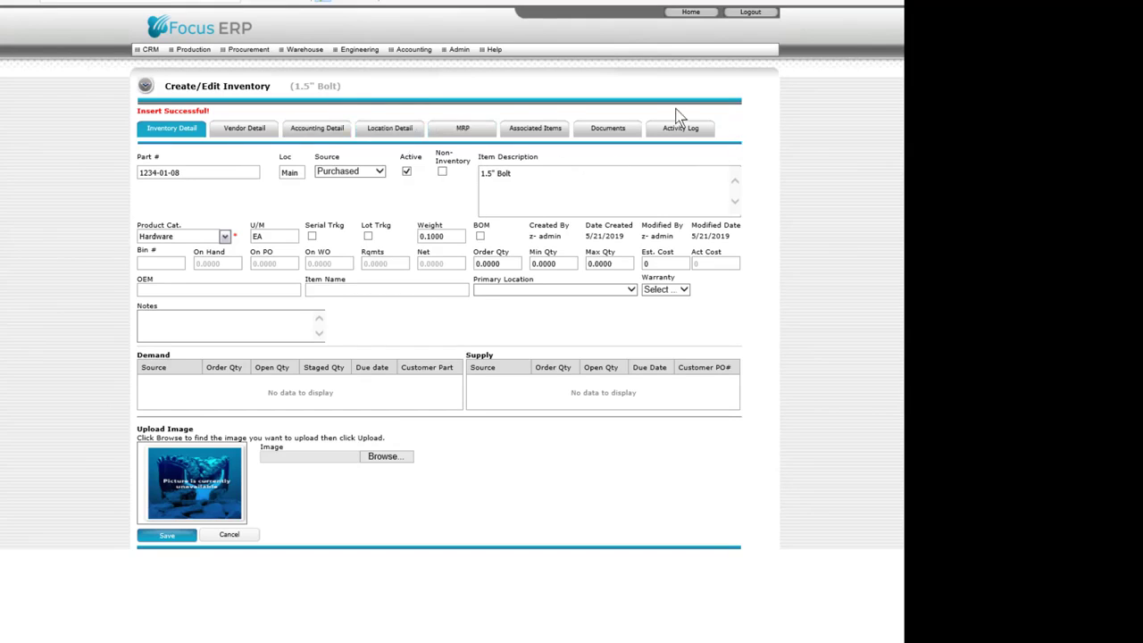
# Start adding a vendor to the 1.5" Bolt and search for vendors named "gregg"
pyautogui.click(251, 132)
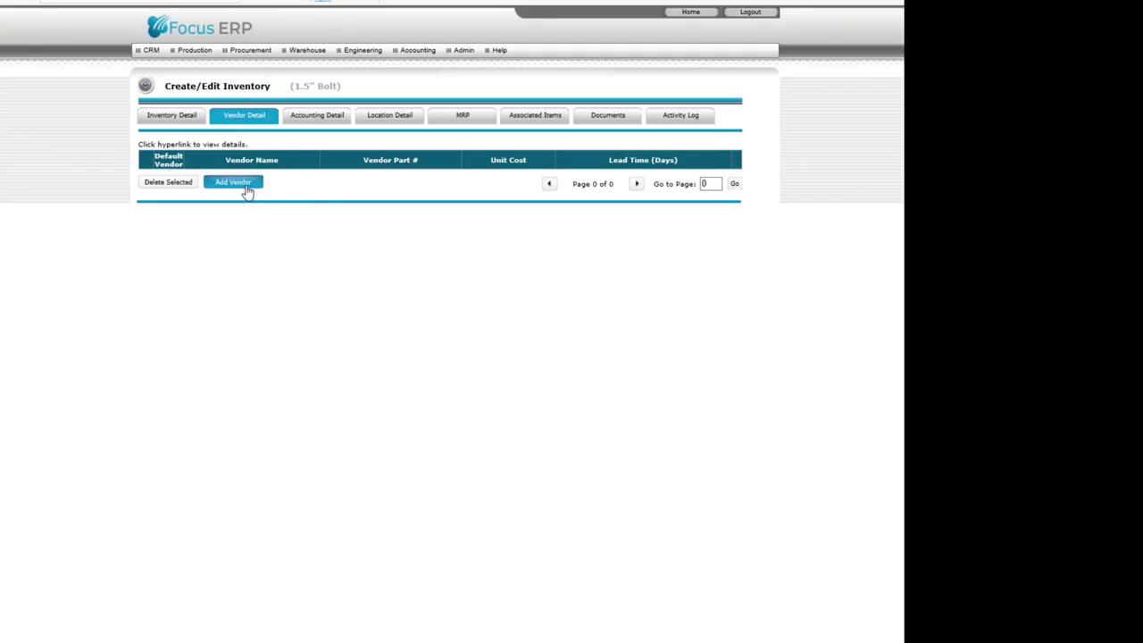
pyautogui.click(247, 184)
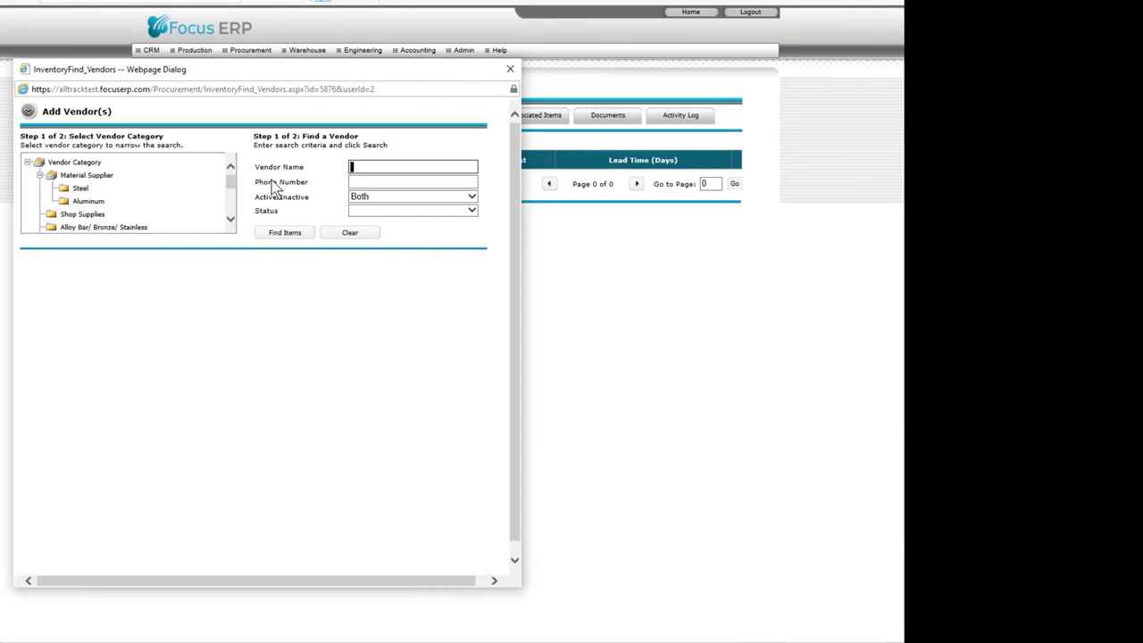
pyautogui.write('gregg')
pyautogui.click(286, 235)
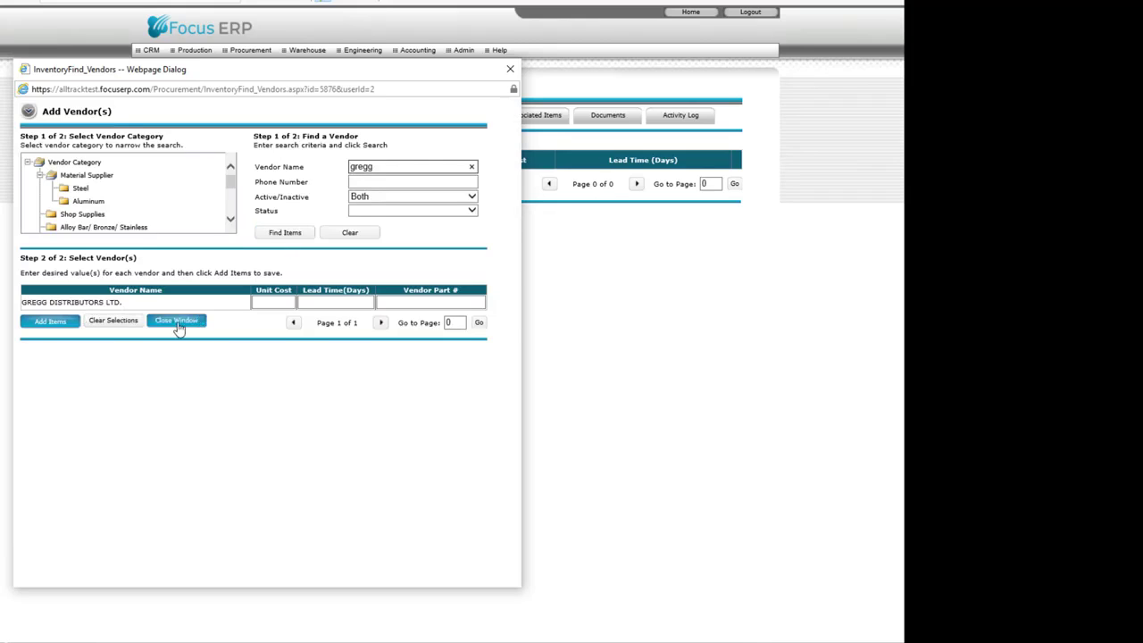
# Add Gregg Distributors Ltd. as the item's vendor with unit cost 10 and lead time 1 day, and close the vendor search
pyautogui.click(259, 302)
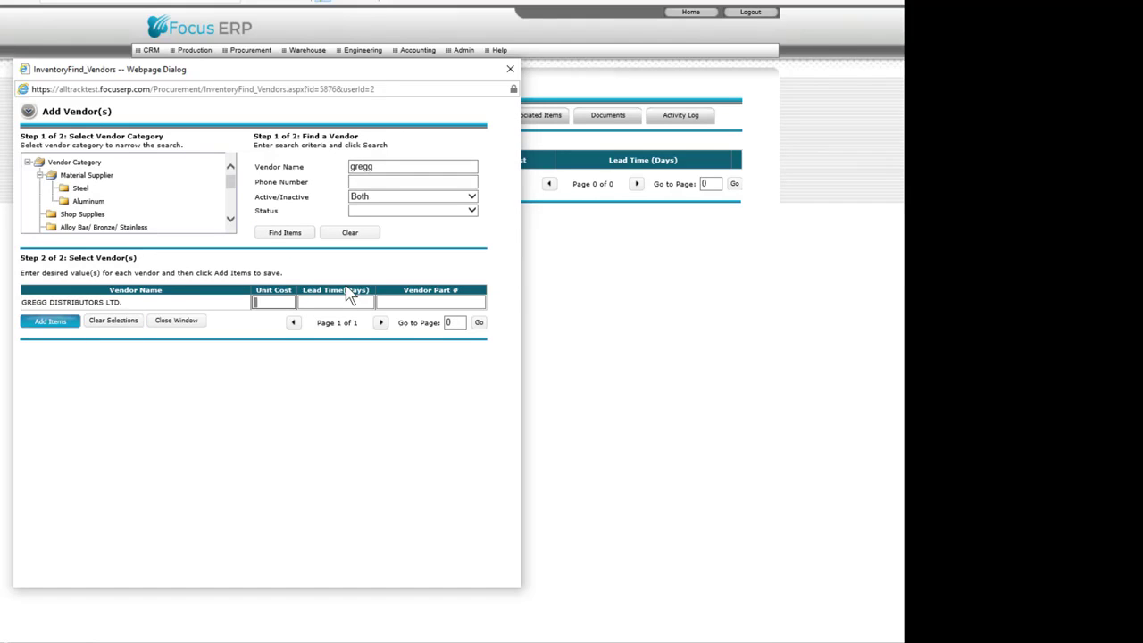
pyautogui.write('10')
pyautogui.click(339, 304)
pyautogui.write('1')
pyautogui.click(408, 302)
pyautogui.click(46, 329)
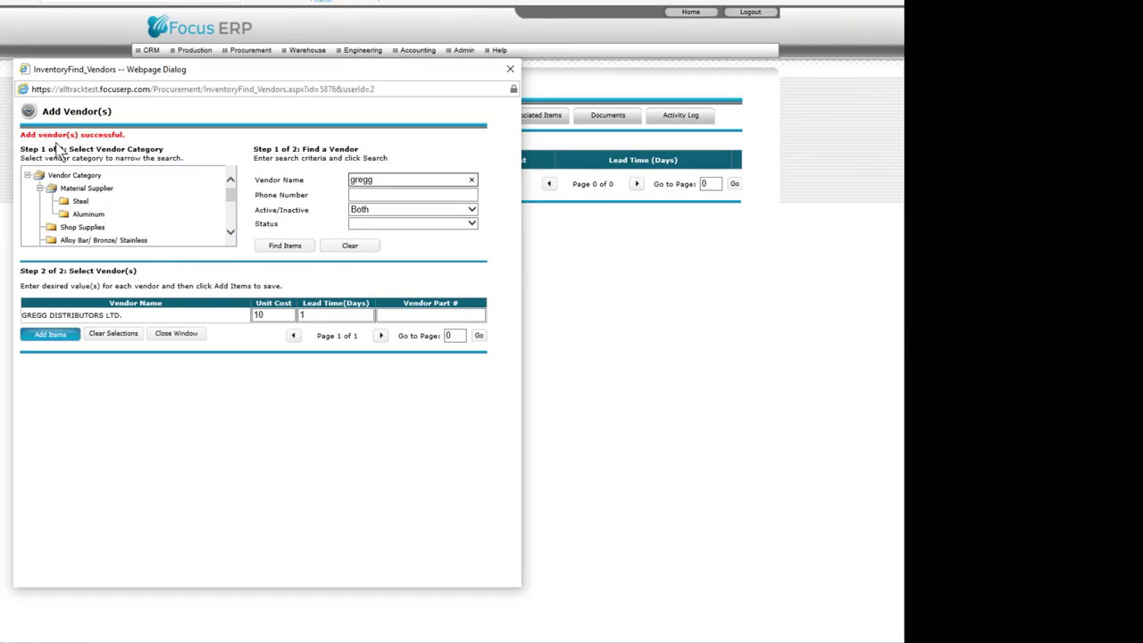
pyautogui.click(184, 340)
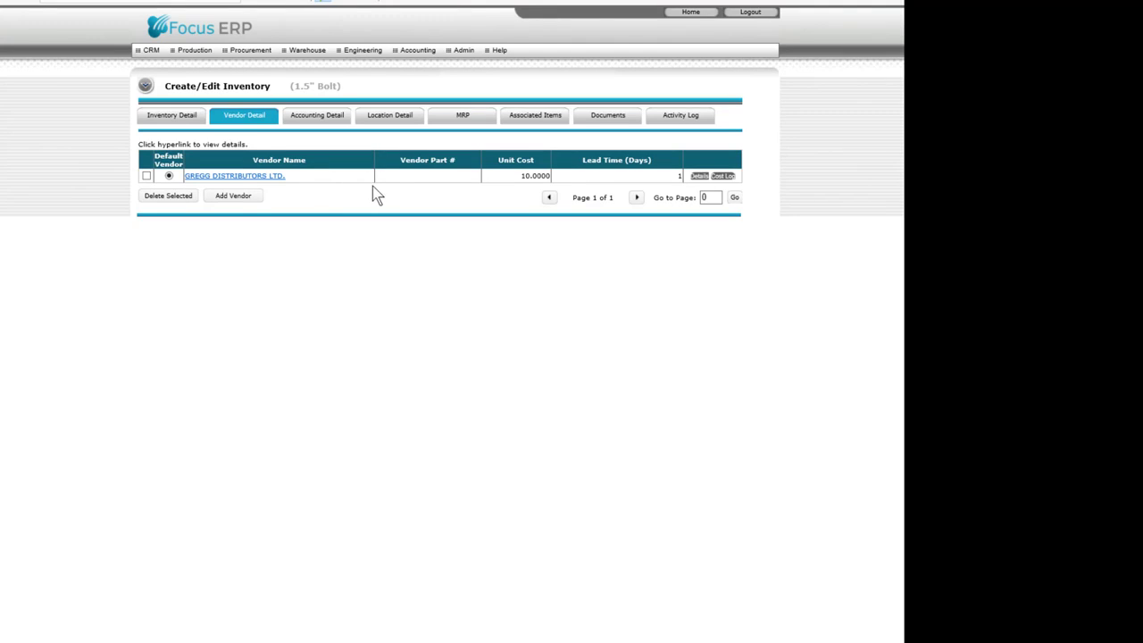
# Set the item's list prices to 15 CAD and 11 USD in its accounting details and save them
pyautogui.click(319, 121)
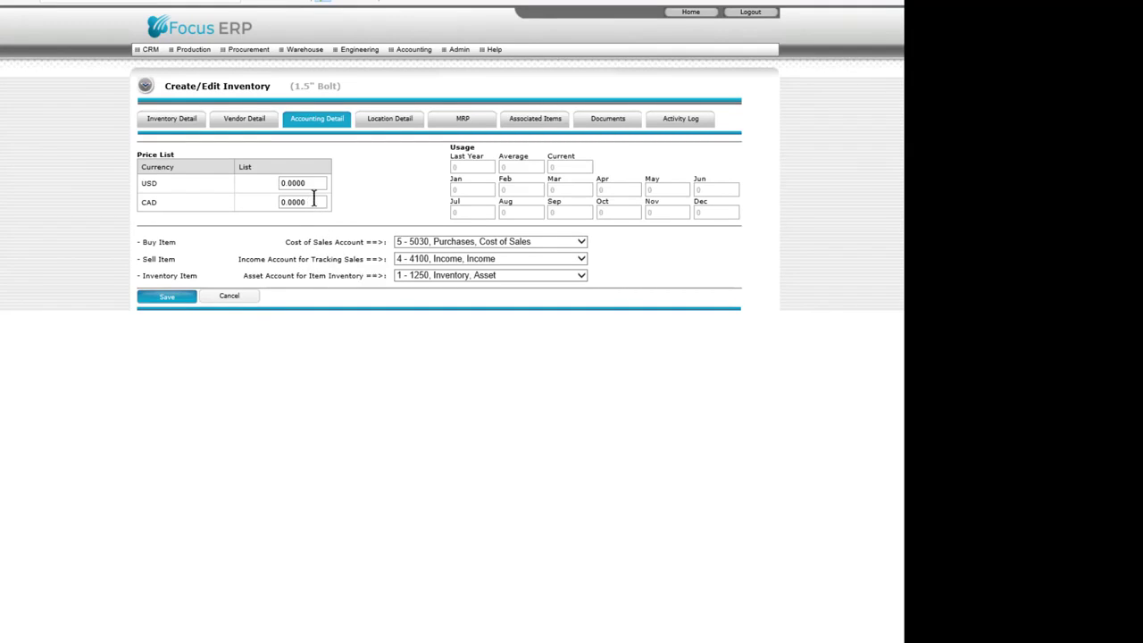
pyautogui.moveTo(311, 203); pyautogui.dragTo(235, 203)
pyautogui.write('15')
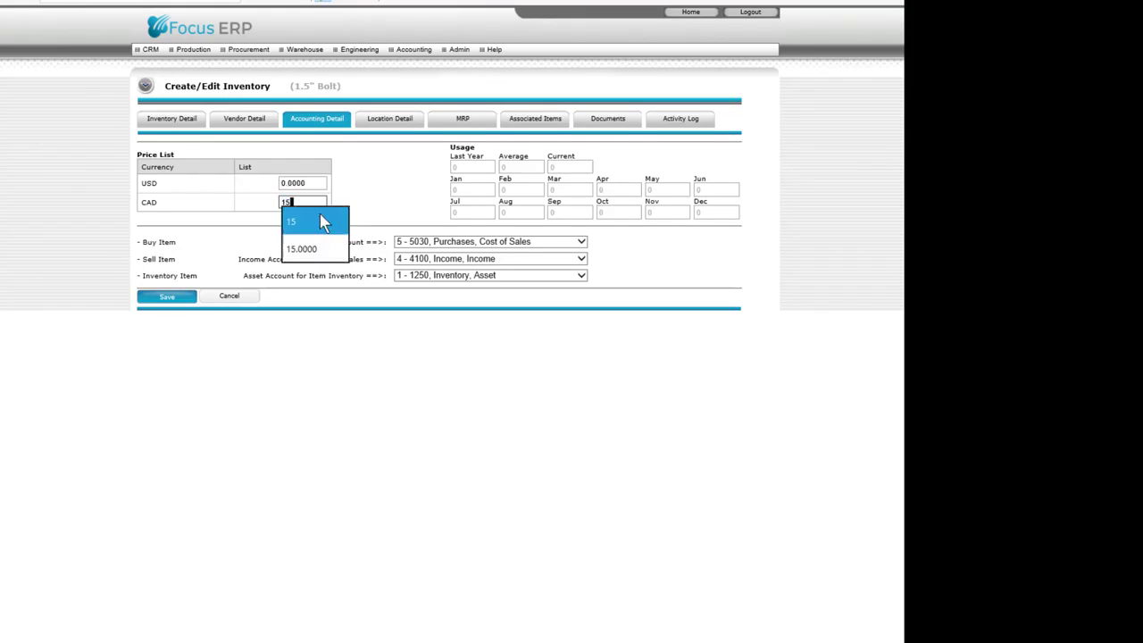
pyautogui.click(313, 183)
pyautogui.moveTo(312, 183); pyautogui.dragTo(260, 183)
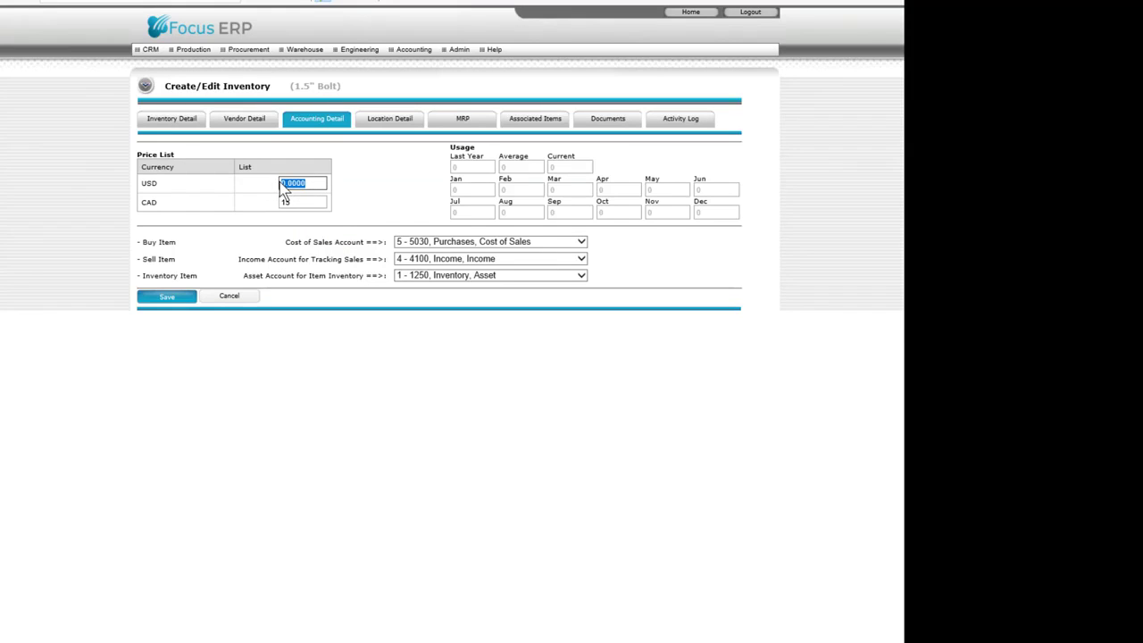
pyautogui.press('BackSpace')
pyautogui.write('11')
pyautogui.click(168, 300)
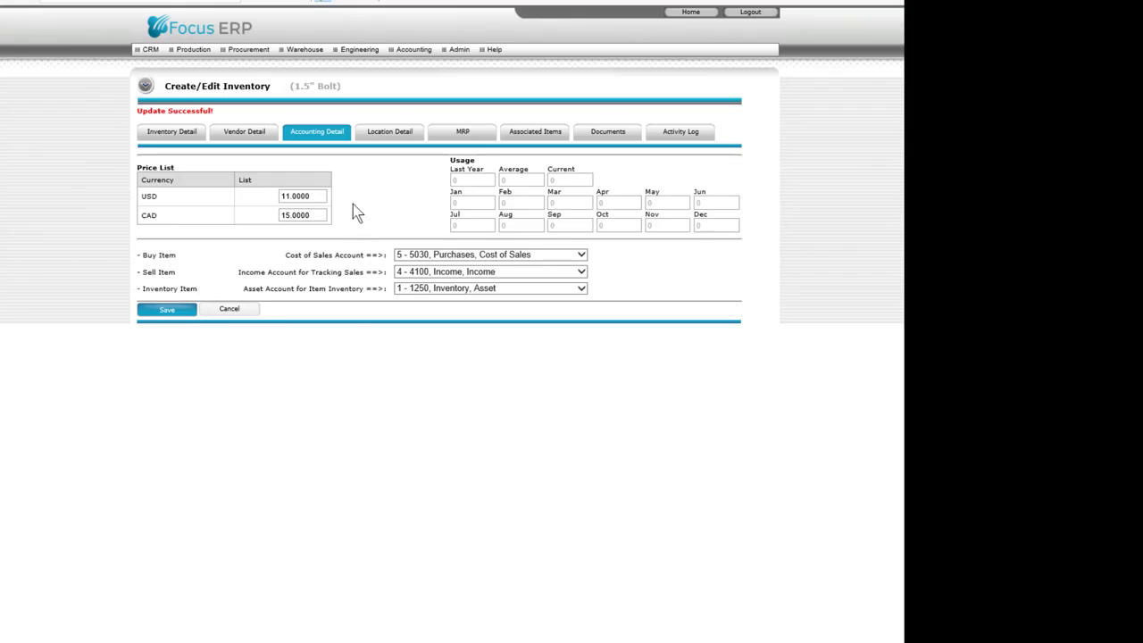
# Add and save the Main stock location with quantity 0, included in the available count, and return to the item's inventory details
pyautogui.click(388, 134)
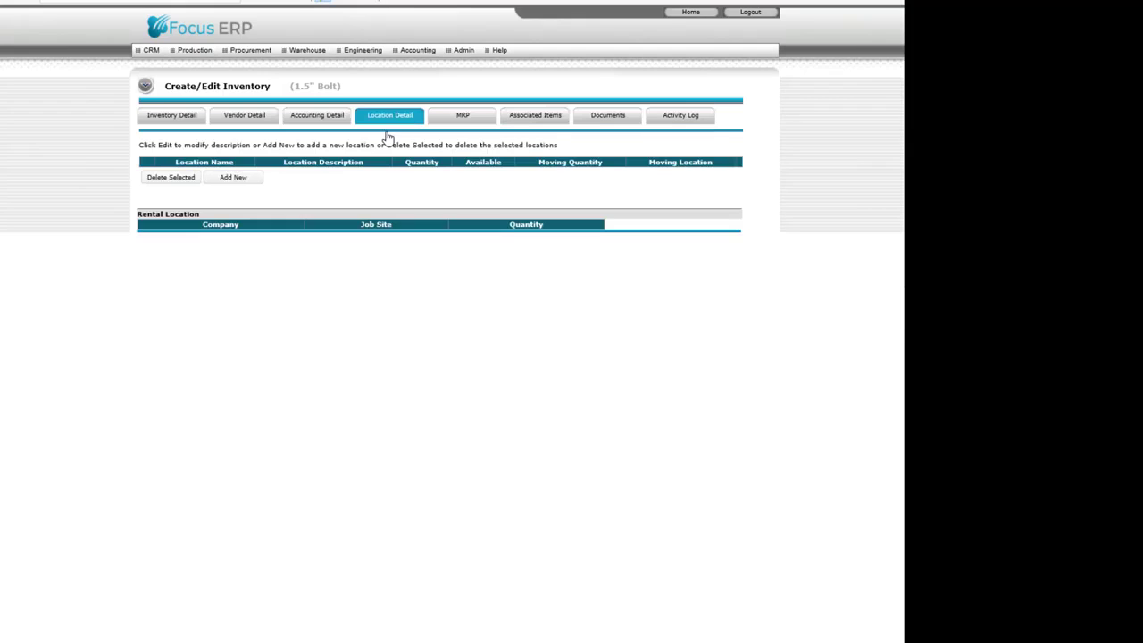
pyautogui.click(236, 181)
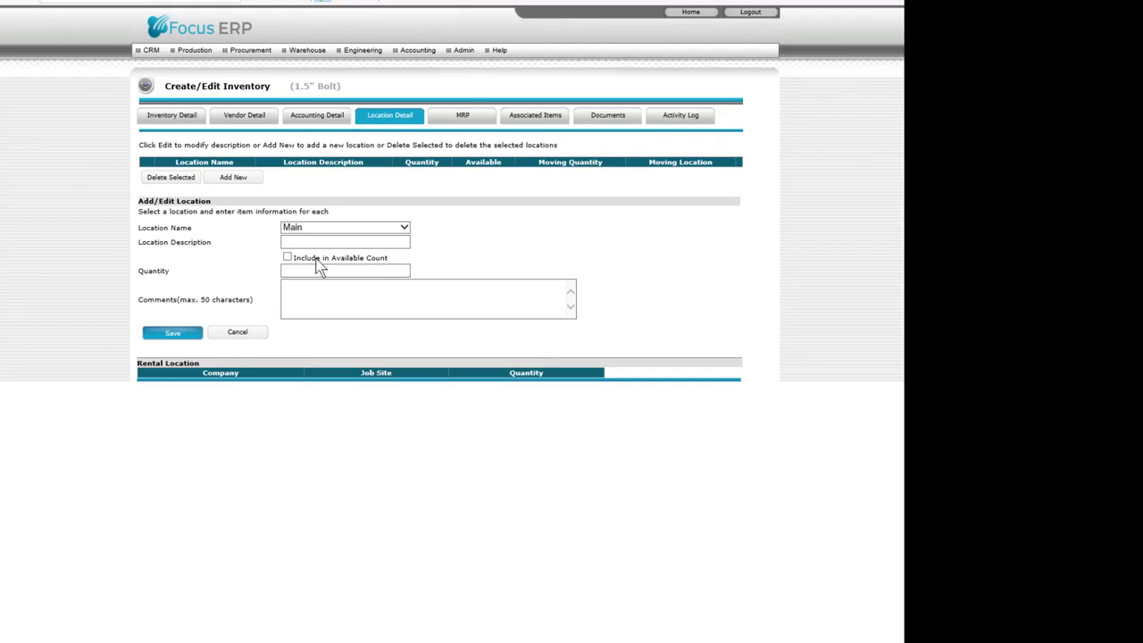
pyautogui.click(288, 258)
pyautogui.click(303, 273)
pyautogui.write('0')
pyautogui.click(167, 339)
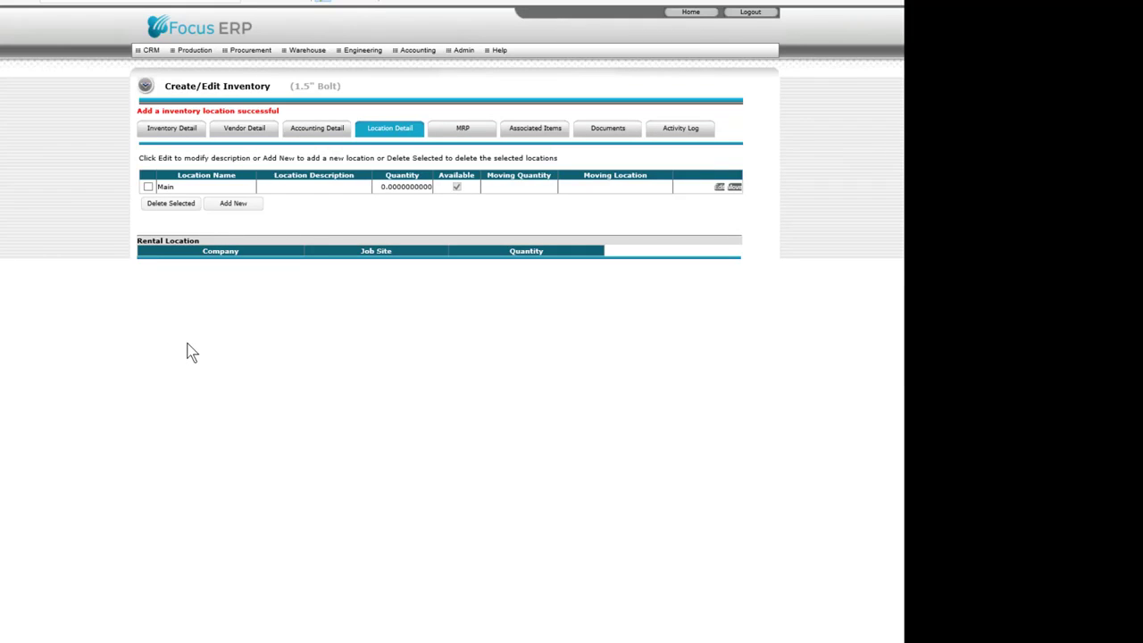
pyautogui.click(168, 131)
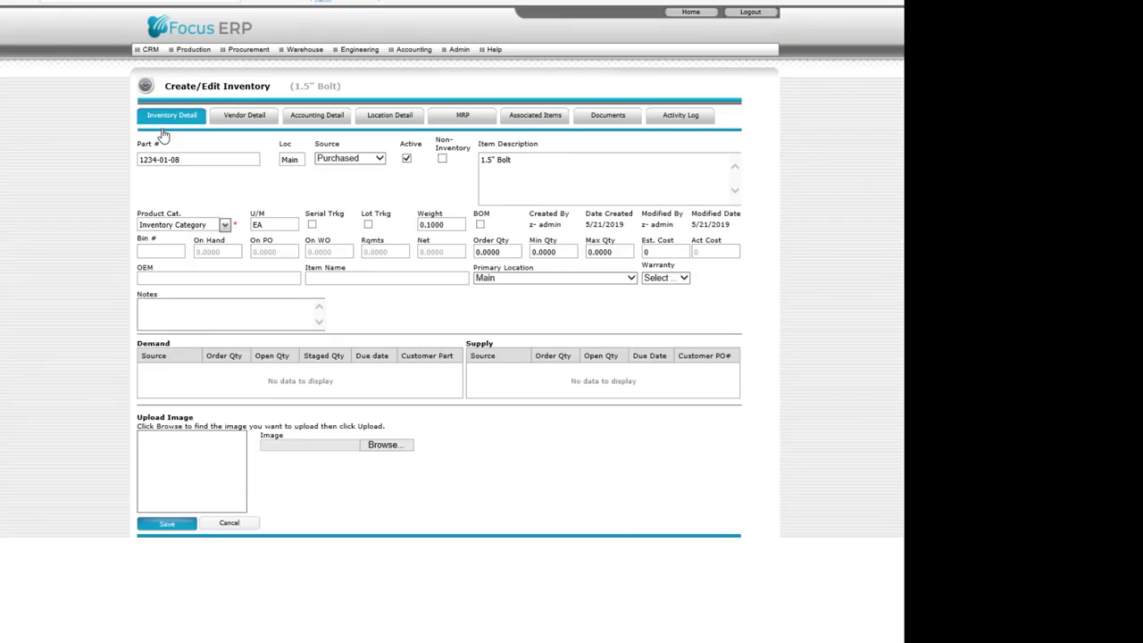